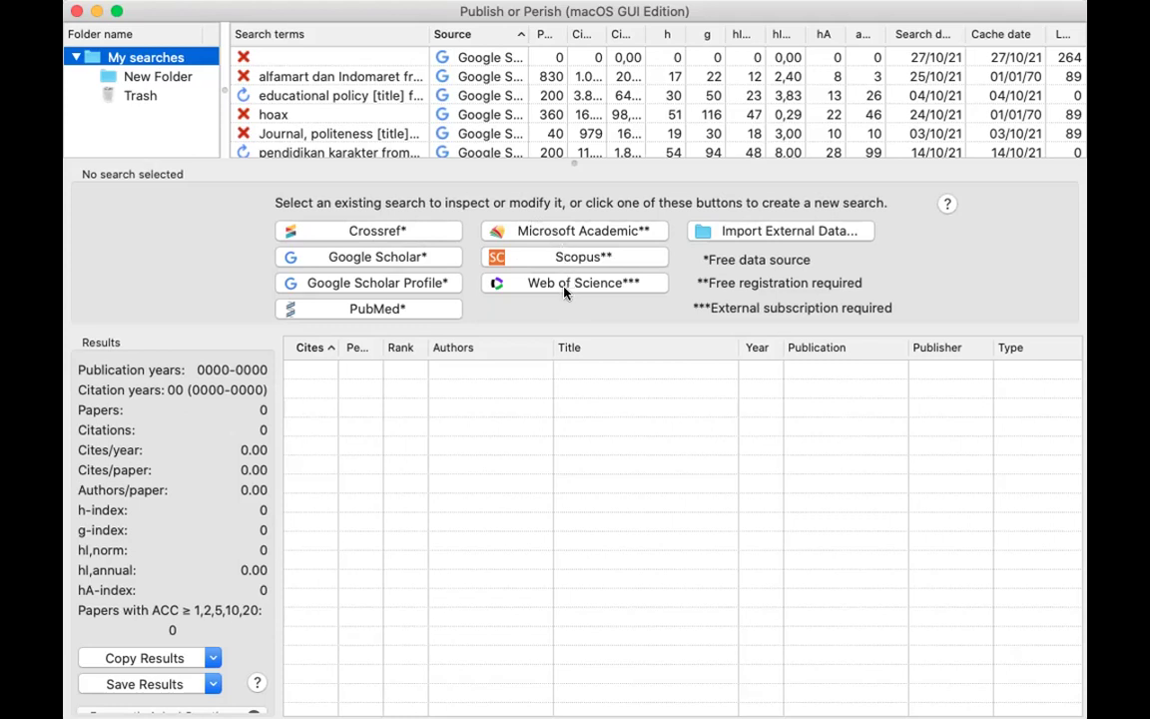
Create a new Google Scholar search and limit the maximum number of results to 100
left_click(404, 258)
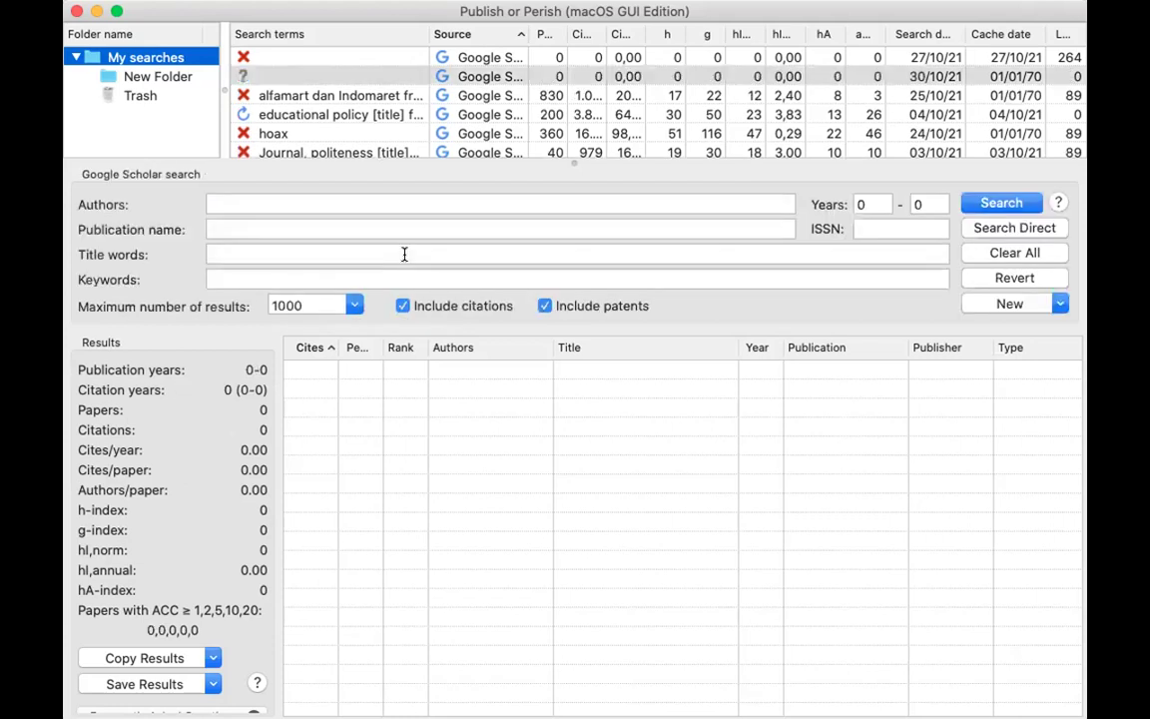
left_click(355, 307)
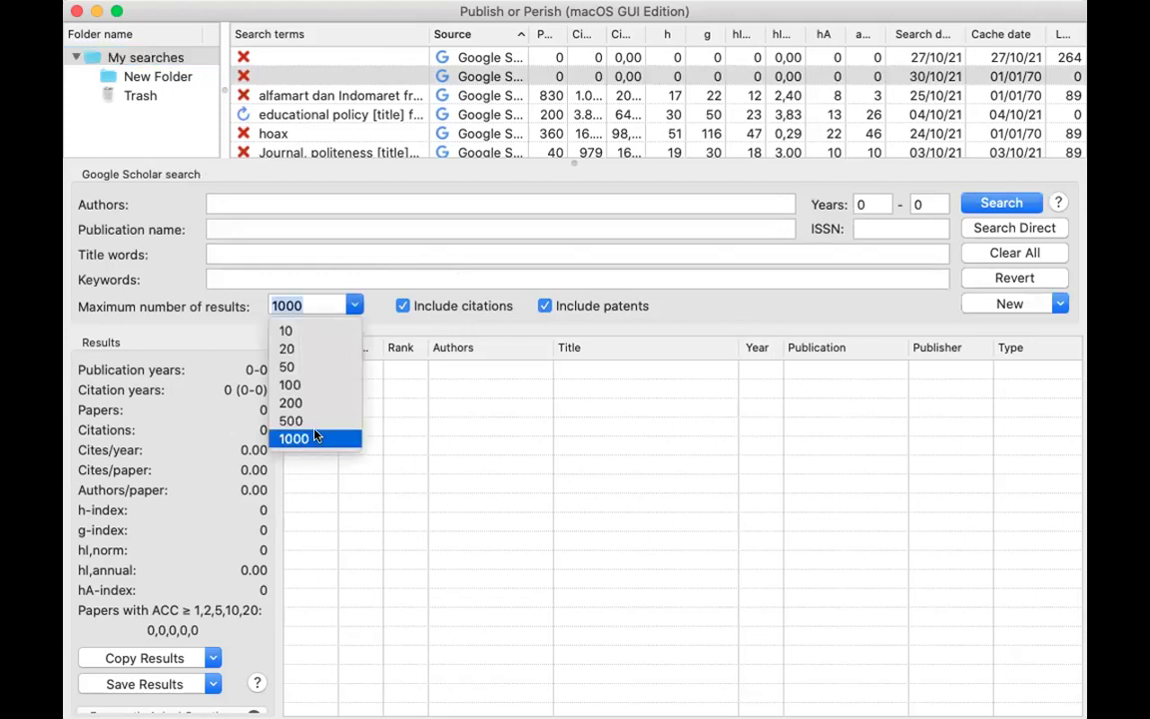
left_click(291, 385)
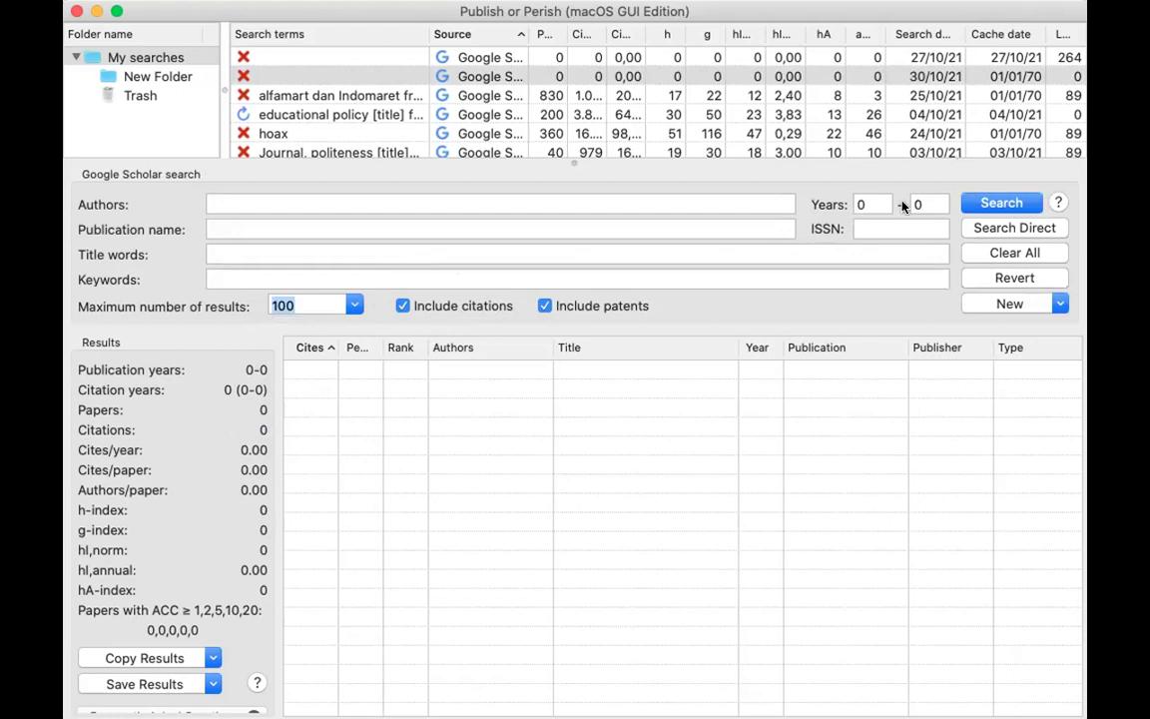
Enter "kesantunan sasak" as the search keywords
left_click(297, 280)
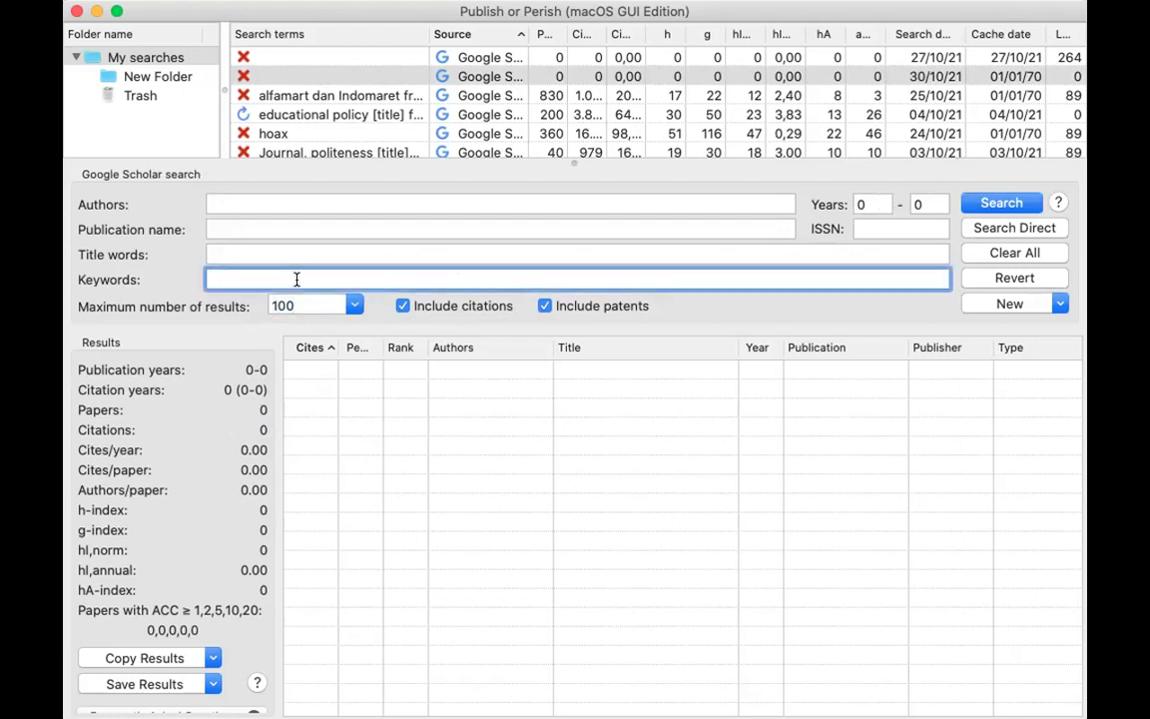
type("po")
key("BackSpace")
key("BackSpace")
type("kesantunan")
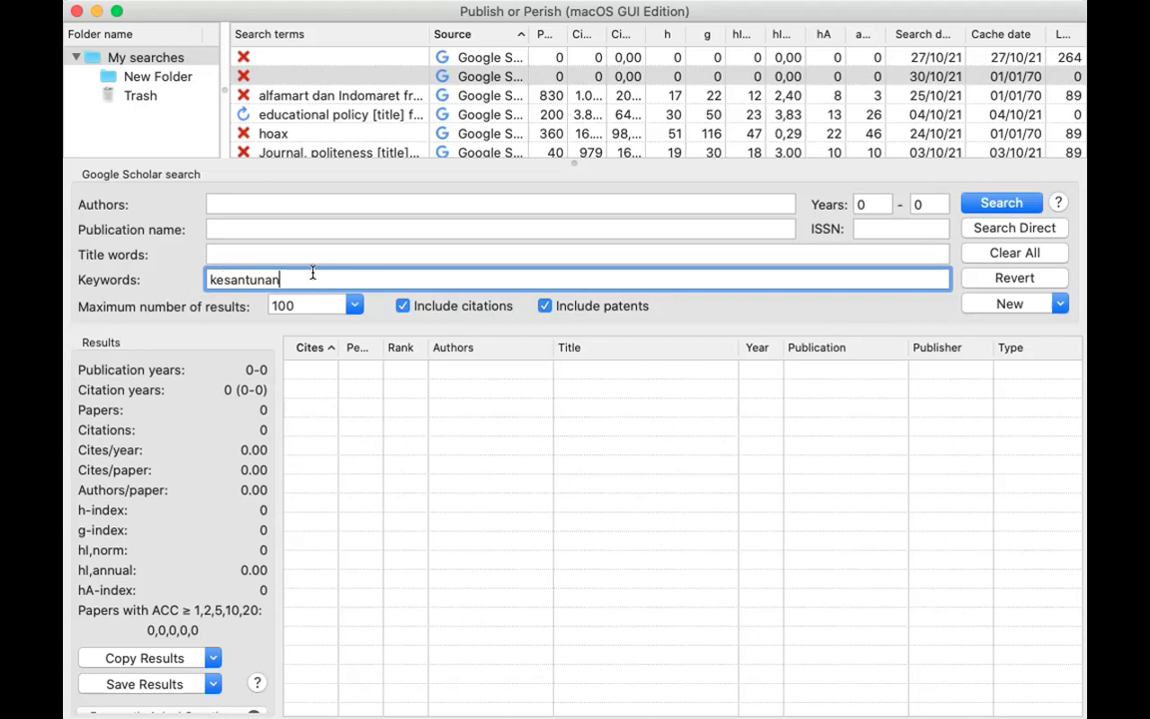
type(" sasak")
Restrict the publication years to 2016–2021 and run the Google Scholar search
left_click(874, 205)
key("BackSpace")
type("2016")
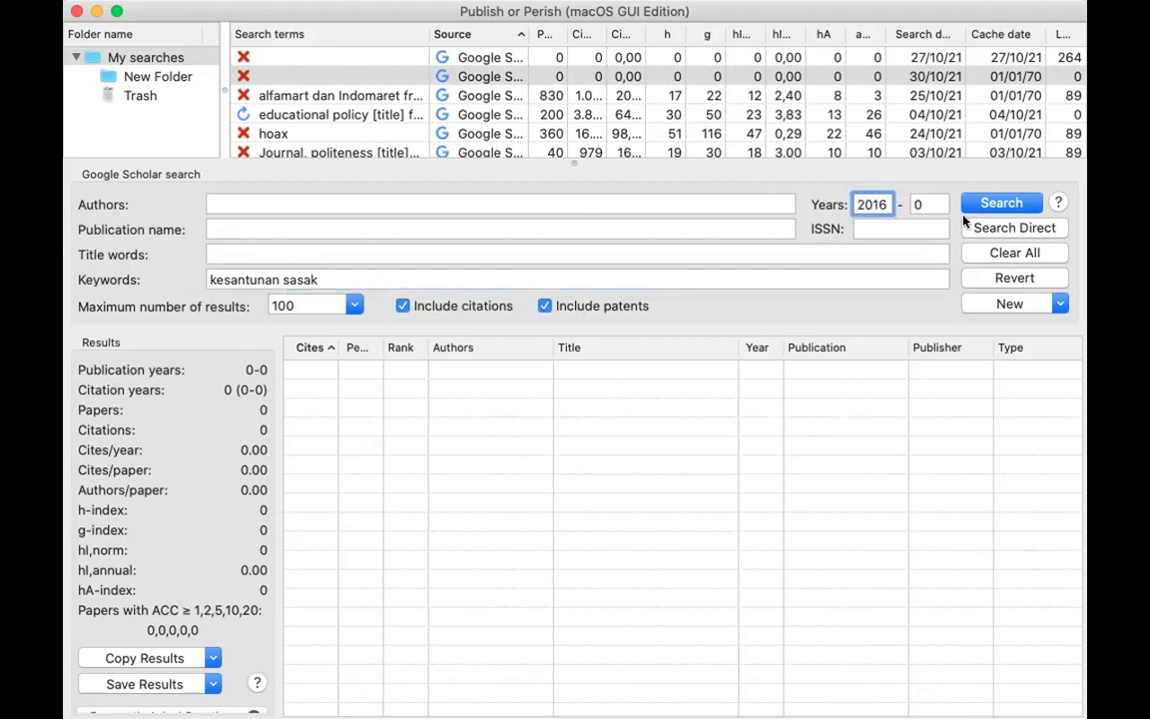
left_click(936, 202)
key("BackSpace")
type("2021")
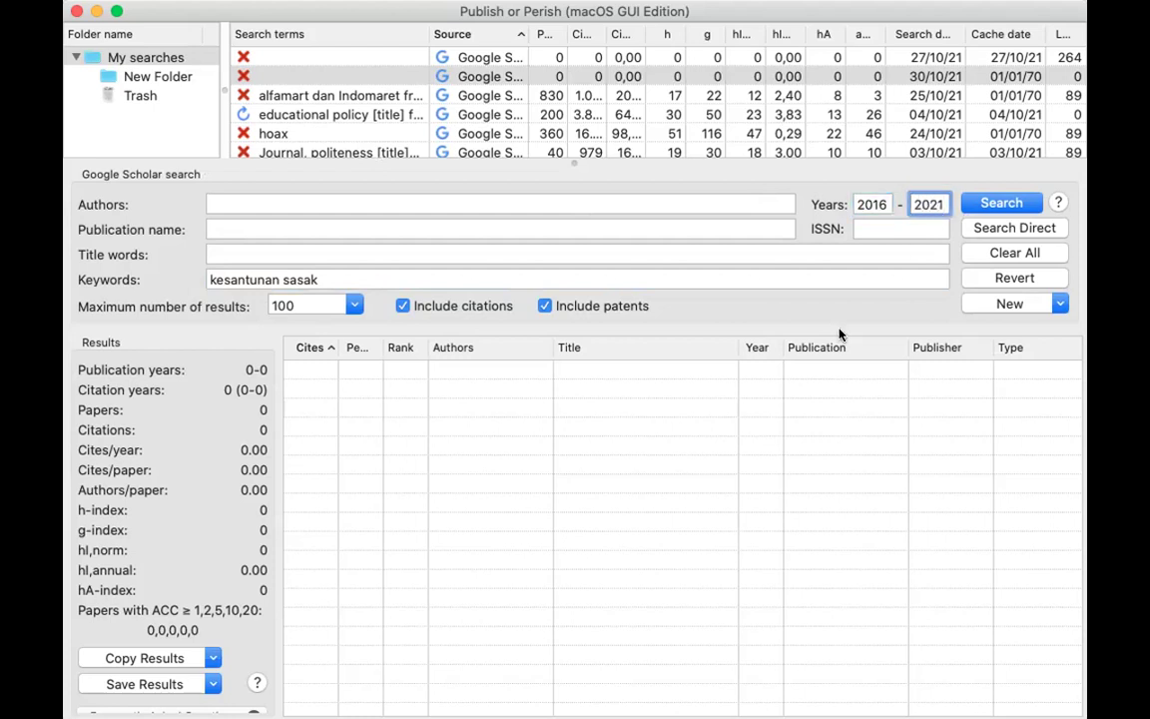
left_click(989, 203)
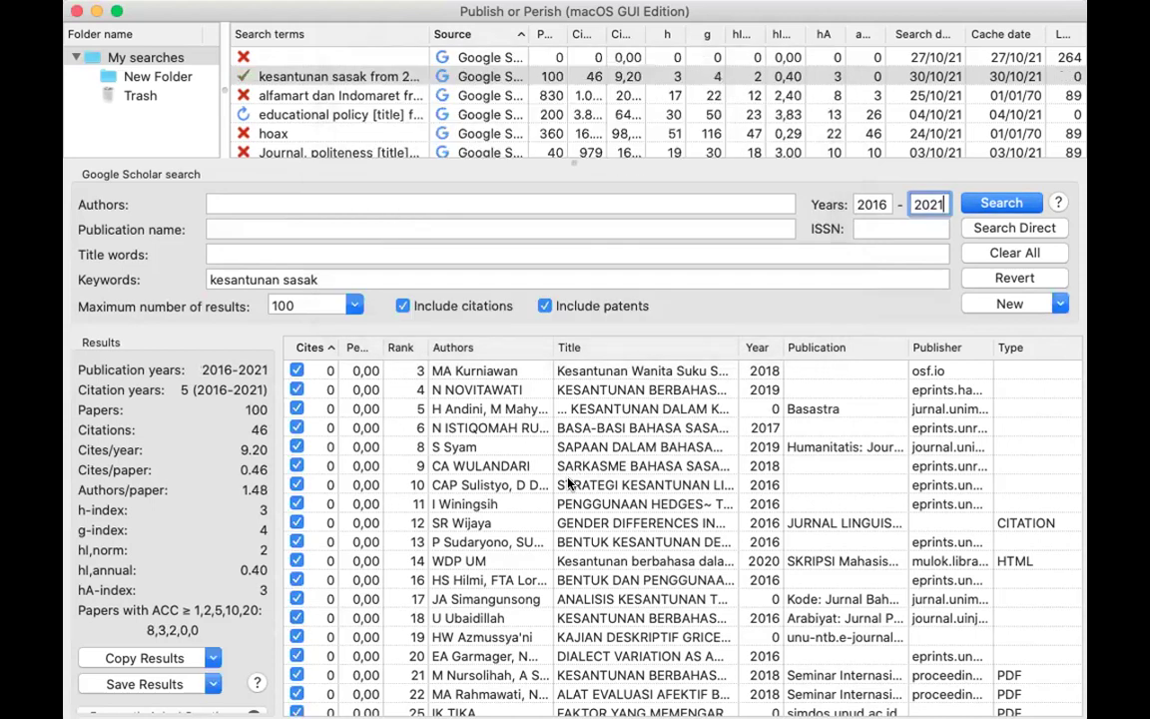
Look through the full list of found papers, checking their citations, titles, years and publications
scroll(534, 506, "down", 1)
scroll(534, 506, "down", 2)
scroll(534, 506, "up", 3)
scroll(579, 483, "down", 1)
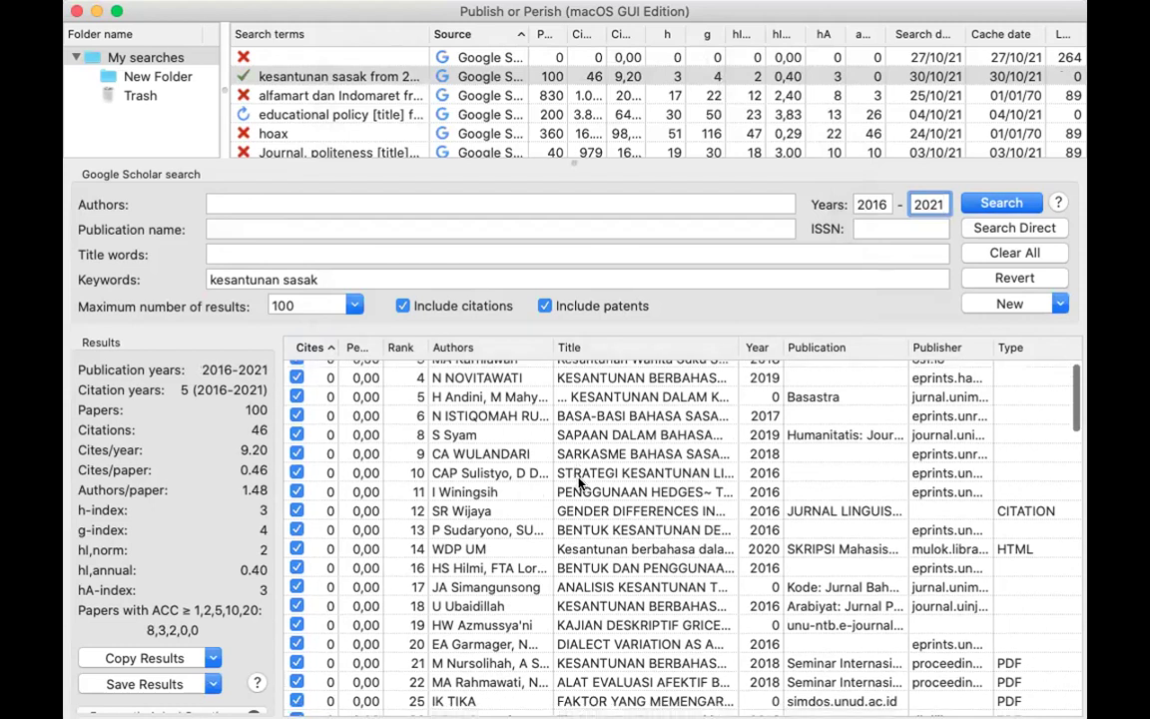
scroll(579, 483, "down", 2)
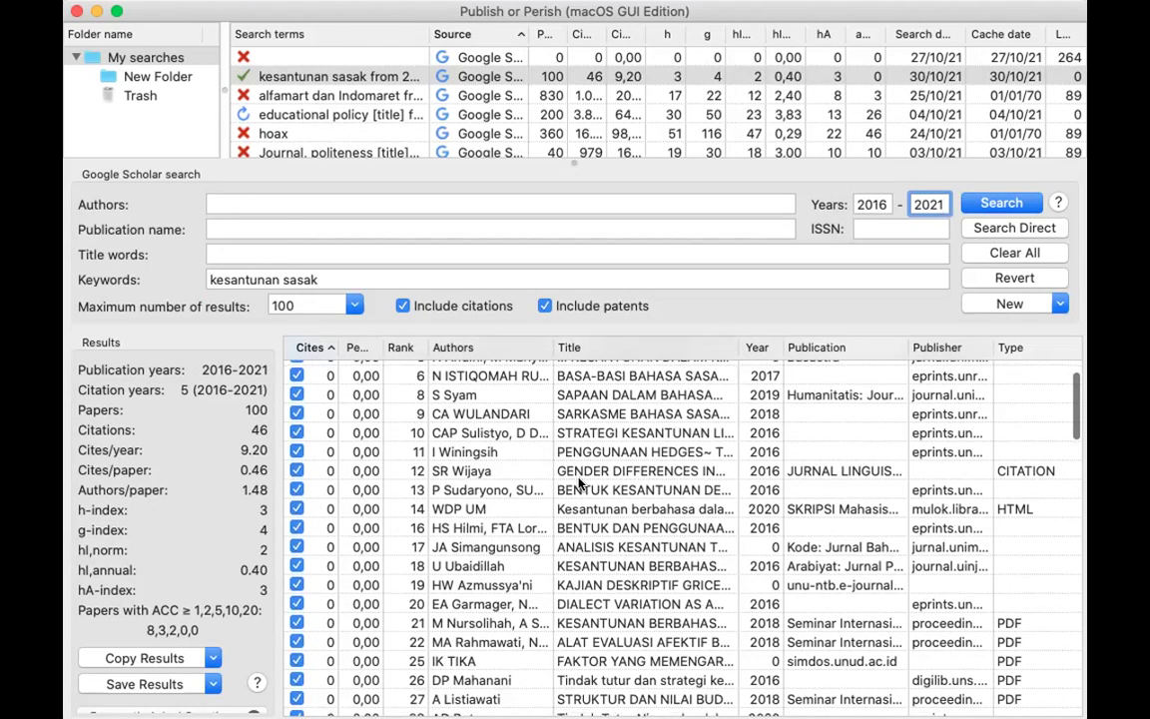
scroll(579, 483, "down", 10)
scroll(580, 484, "down", 15)
scroll(579, 484, "down", 6)
scroll(579, 483, "down", 4)
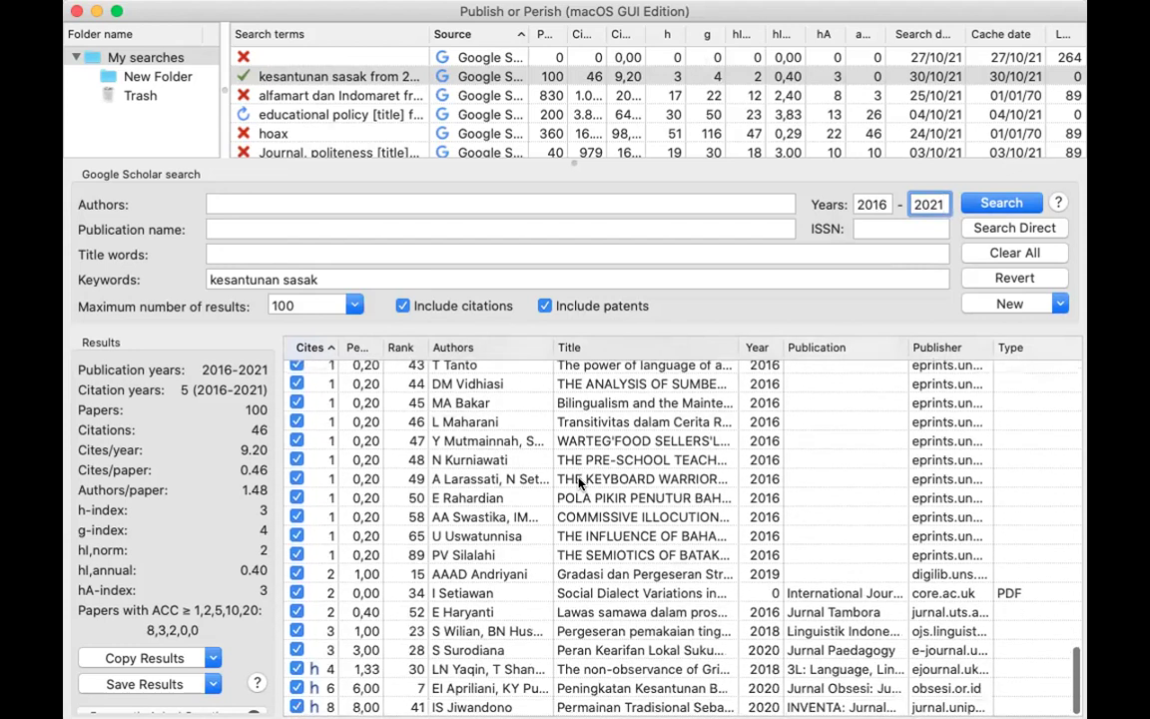
scroll(579, 483, "up", 4)
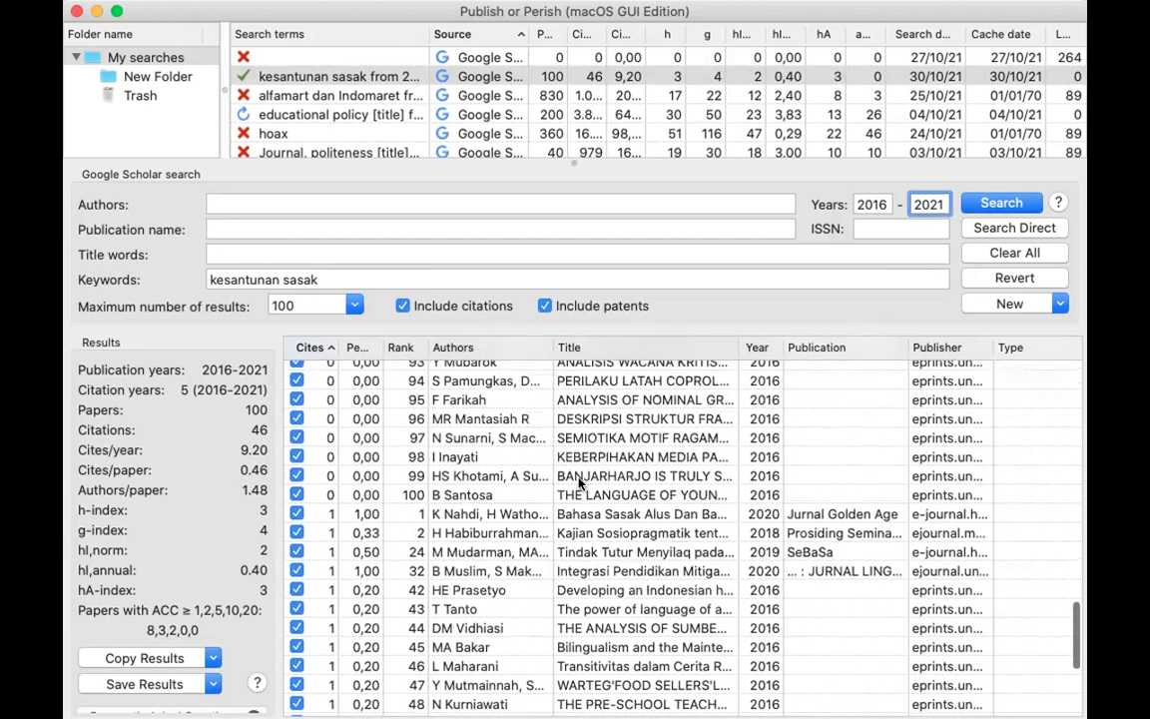
scroll(579, 484, "up", 6)
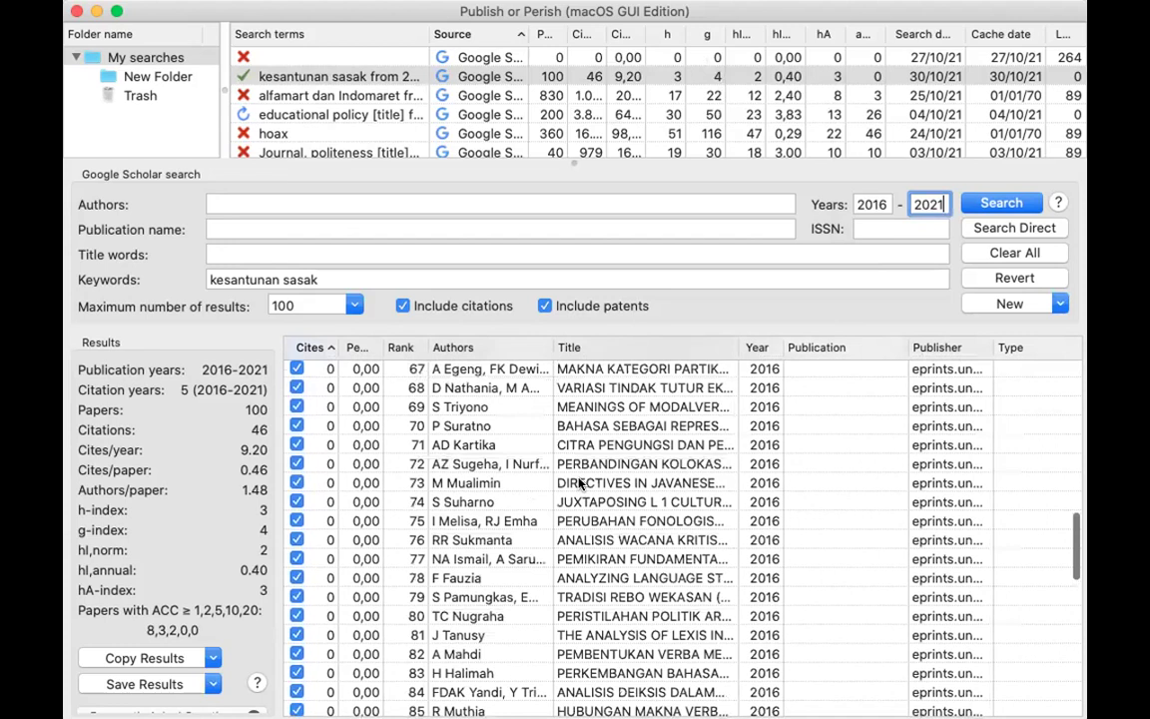
scroll(579, 483, "up", 10)
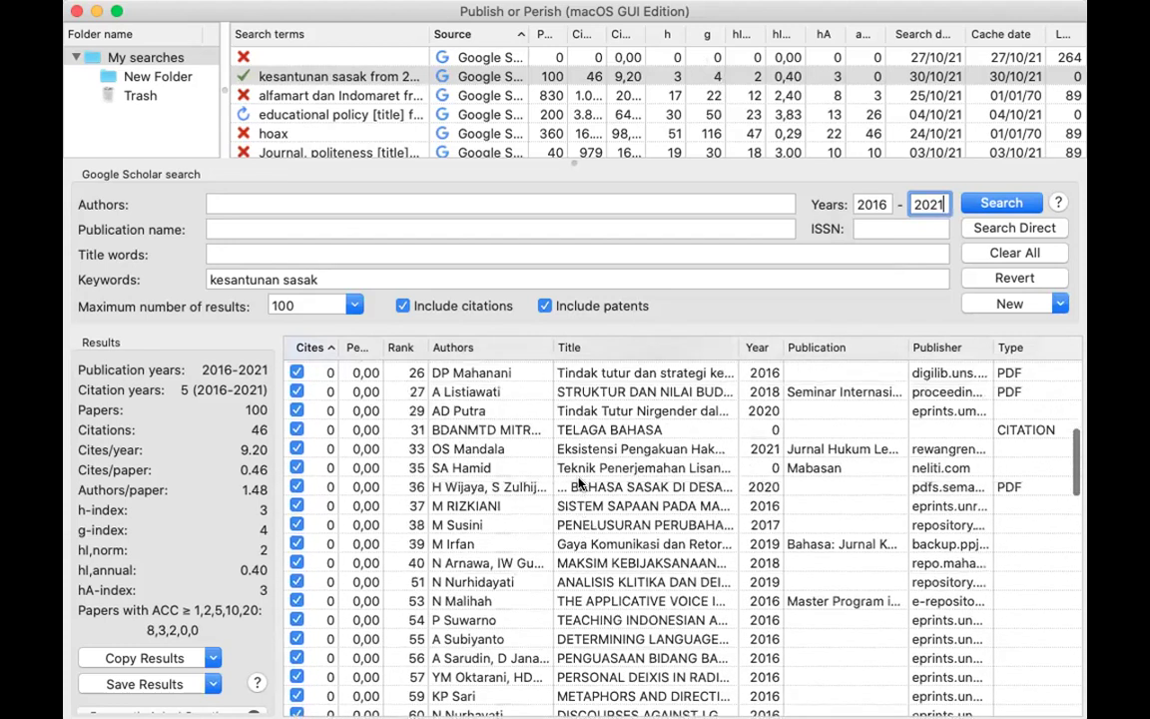
scroll(580, 484, "up", 6)
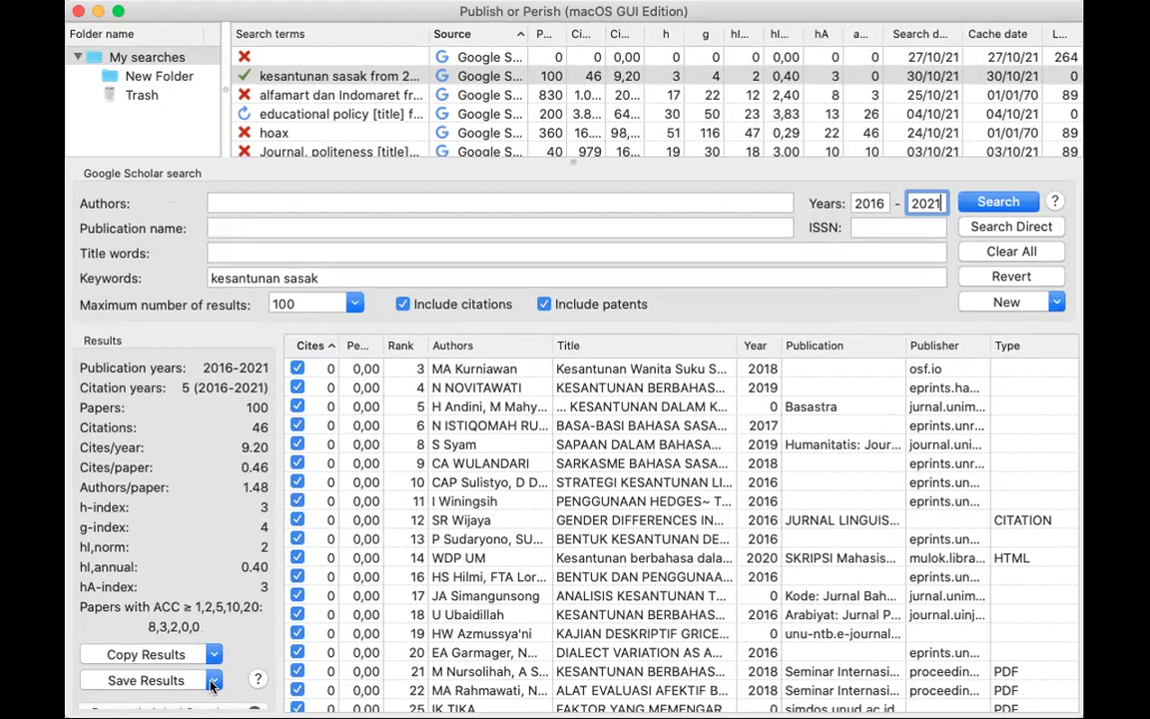
Save the results in RIS/RefManager format as "kesantunan sasak" in the "publish and perish" folder
left_click(213, 682)
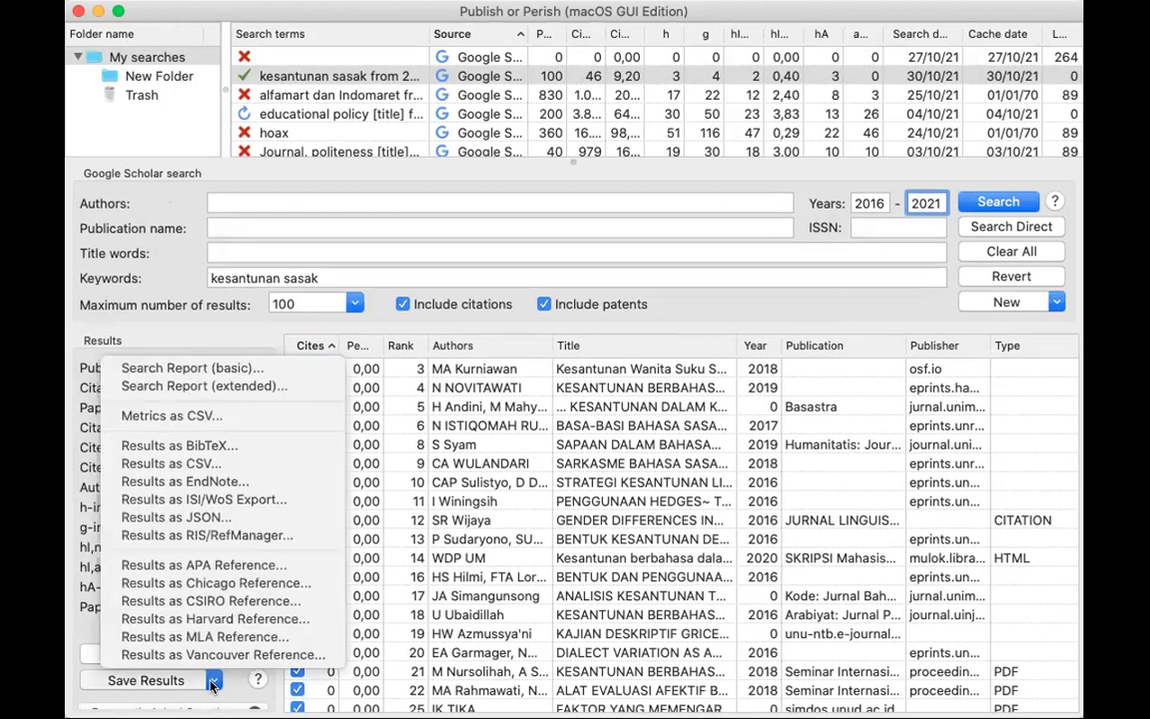
left_click(235, 541)
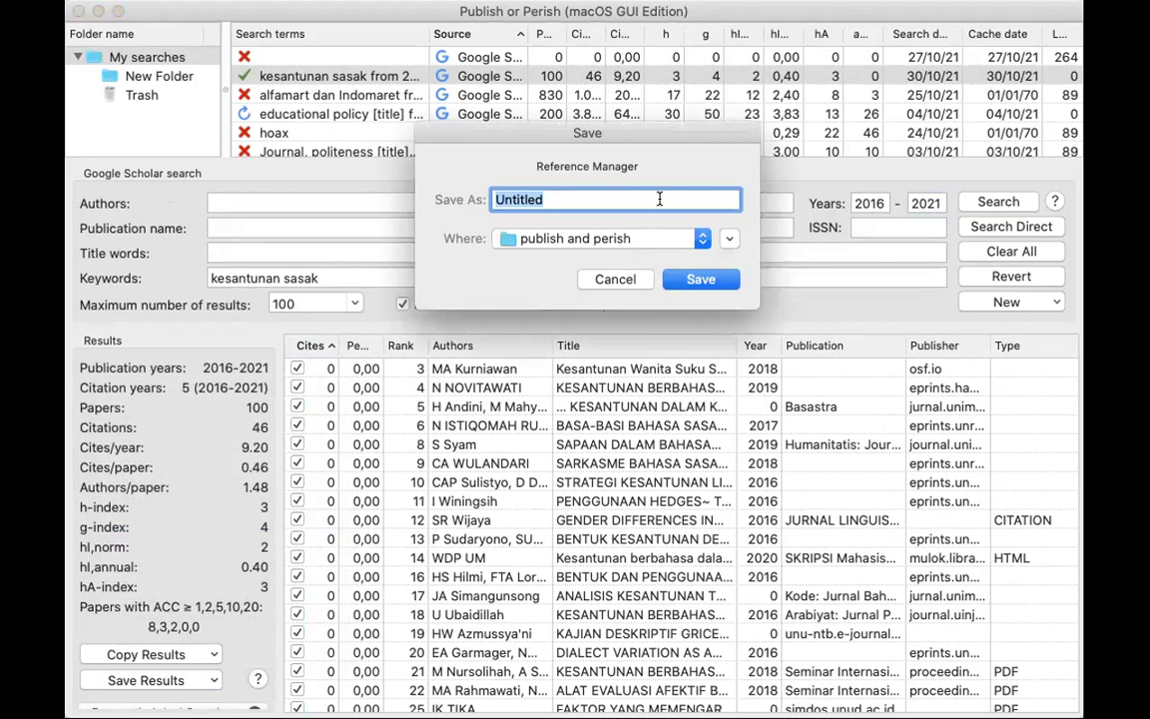
type("kesantunan sasak")
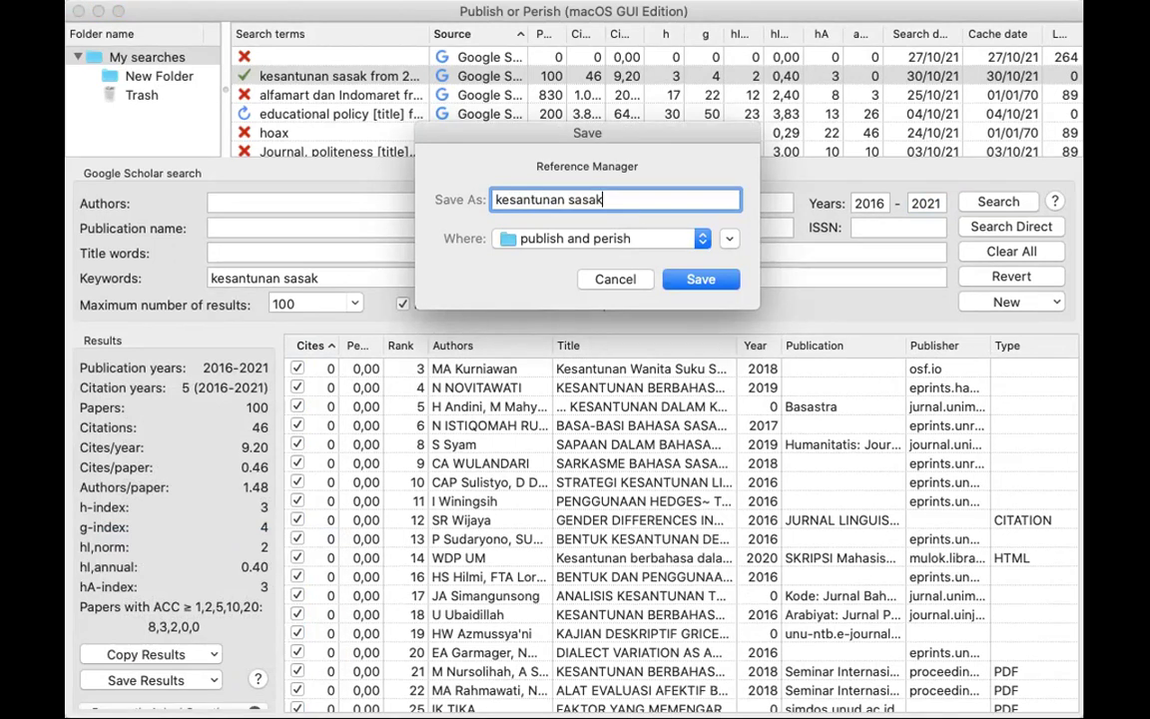
left_click(672, 280)
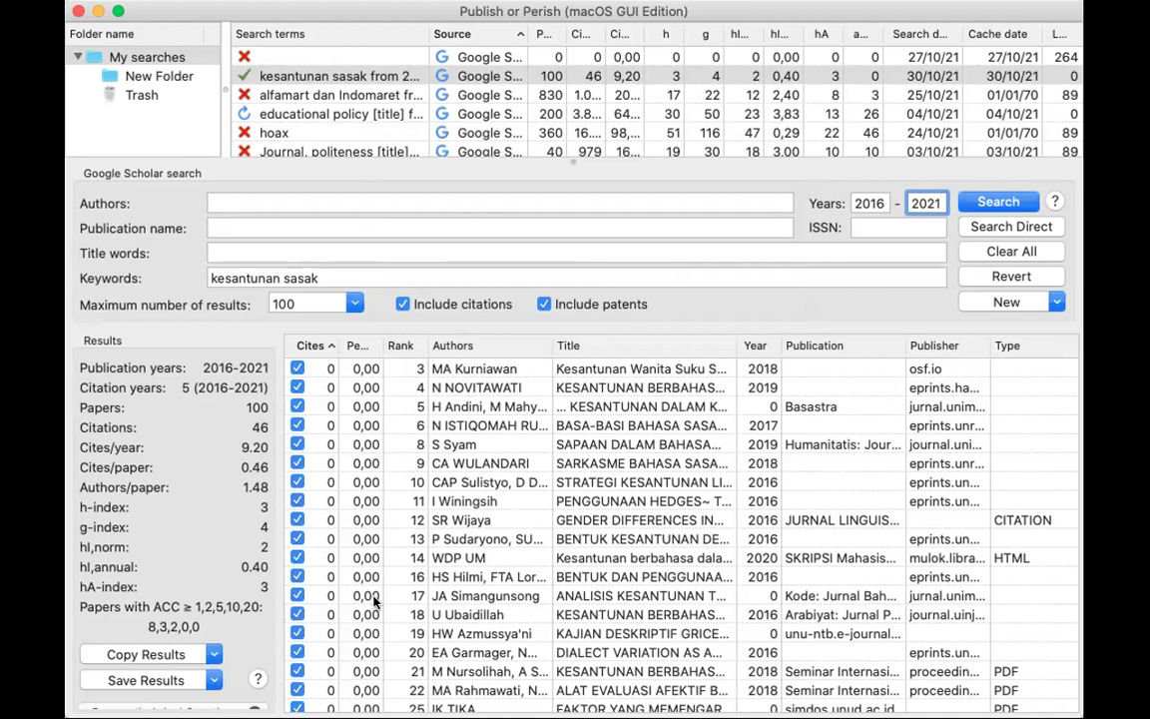
Browse the results list, selecting the paper ranked 8 and the 2018 seminar paper ranked 21
left_click(606, 448)
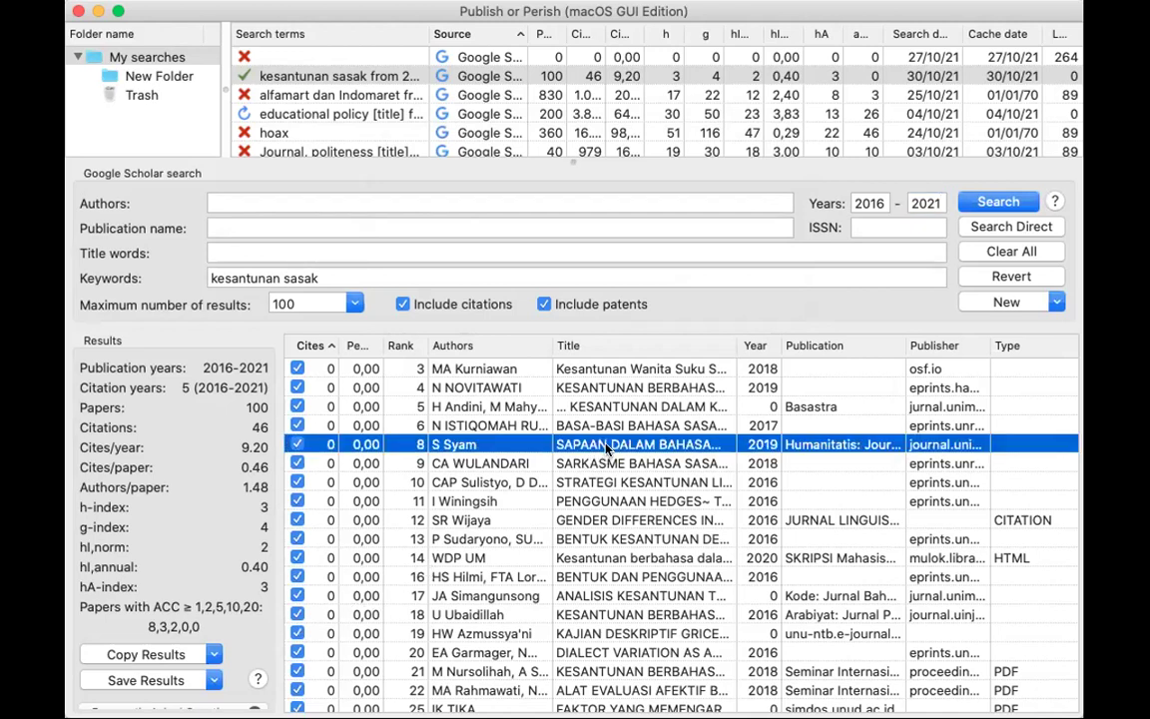
scroll(606, 448, "down", 5)
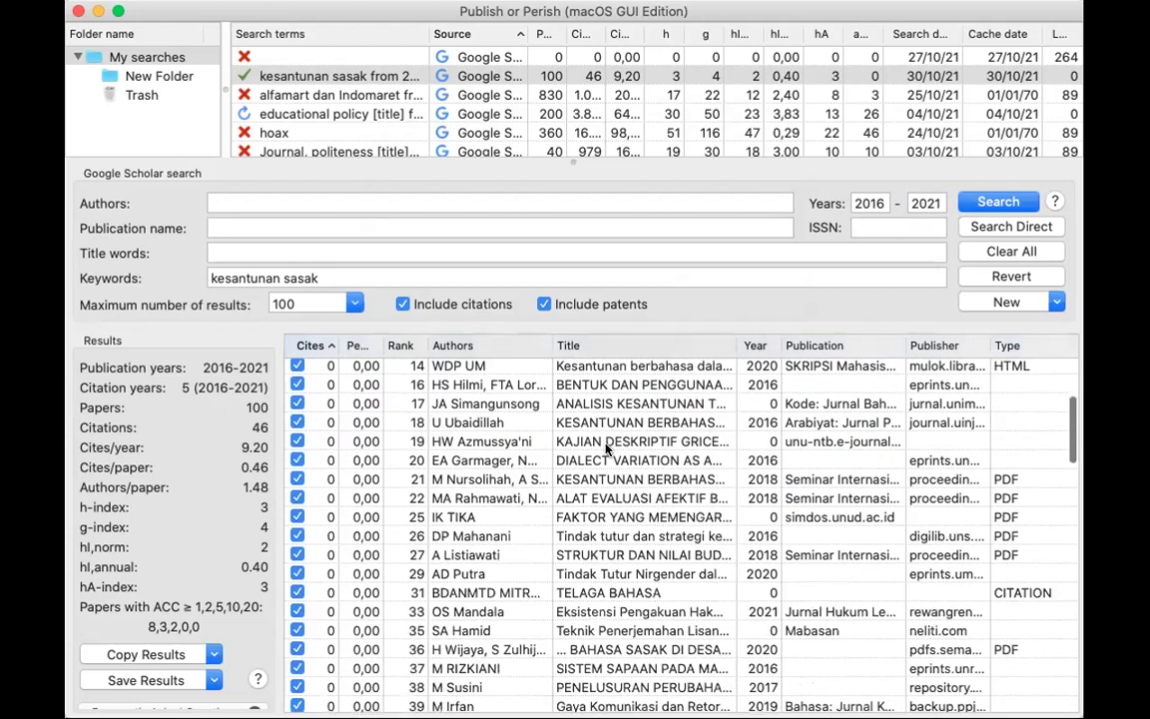
left_click(649, 480)
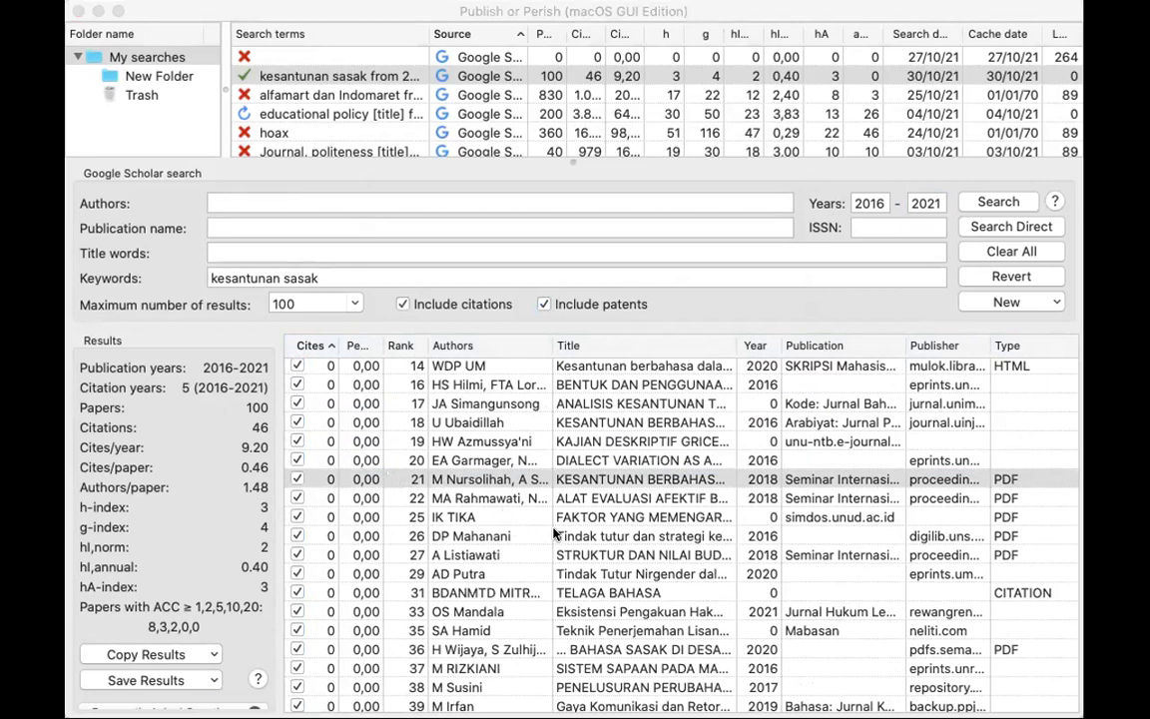
scroll(553, 535, "up", 5)
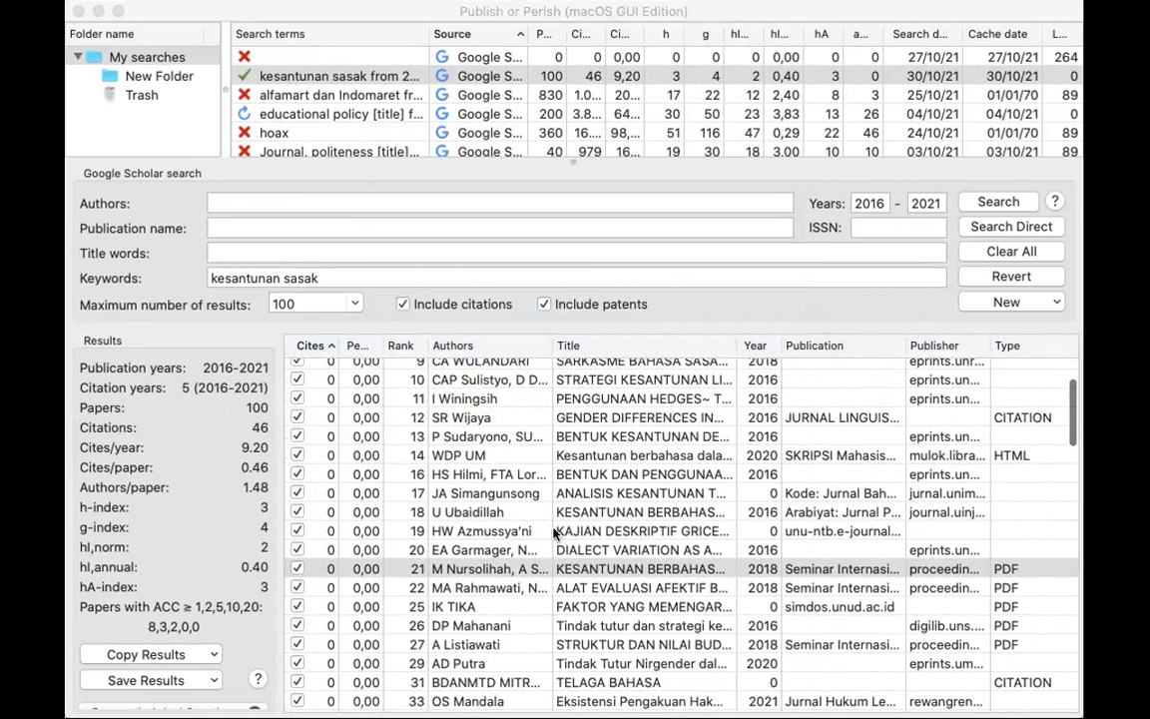